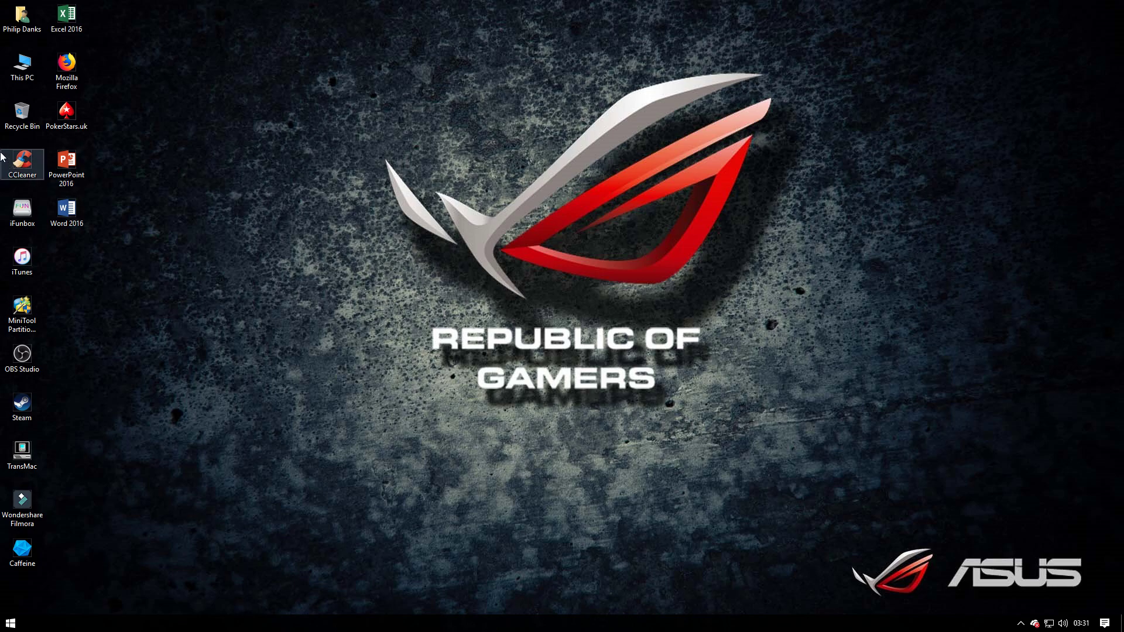
# Move CCleaner aside and drag Caffeine up into the slot under Recycle Bin.
pyautogui.moveTo(1, 145); pyautogui.dragTo(37, 586)
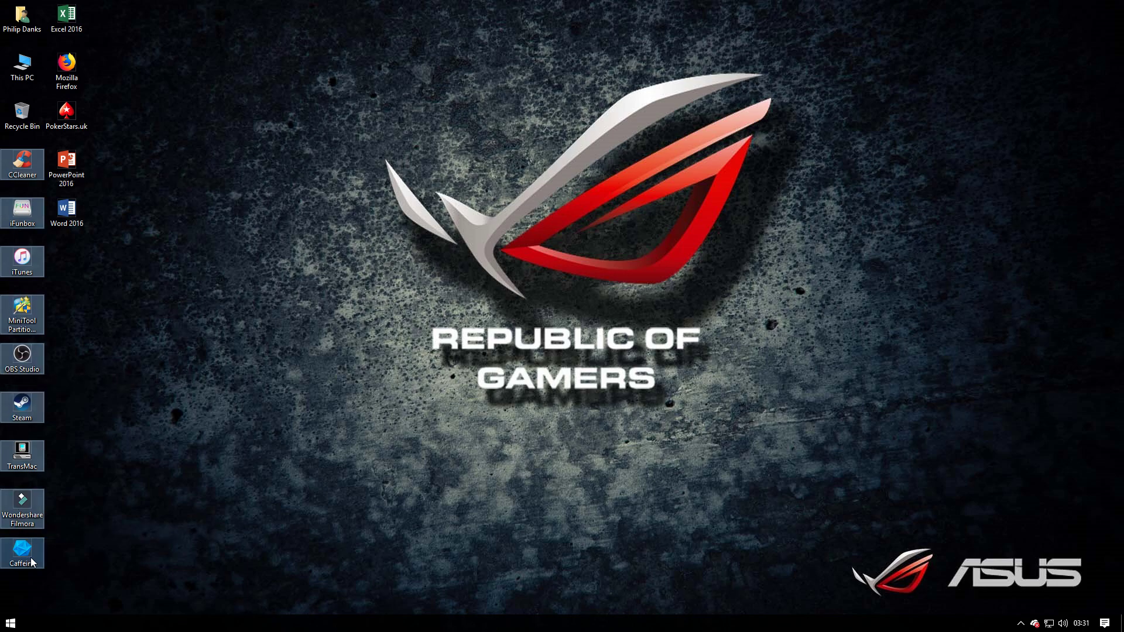
pyautogui.click(58, 557)
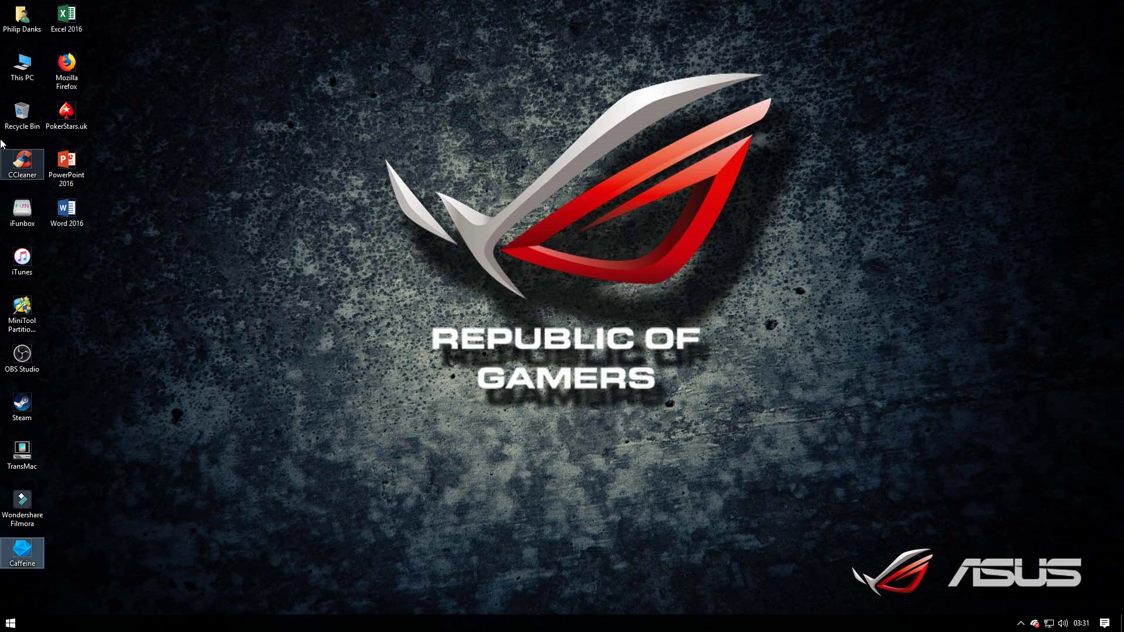
pyautogui.moveTo(22, 161); pyautogui.dragTo(124, 411)
pyautogui.moveTo(22, 552); pyautogui.dragTo(25, 173)
# Place CCleaner and iFunbox below Caffeine and shift iTunes through Filmora down one slot.
pyautogui.moveTo(22, 217); pyautogui.dragTo(67, 299)
pyautogui.moveTo(152, 404); pyautogui.dragTo(26, 217)
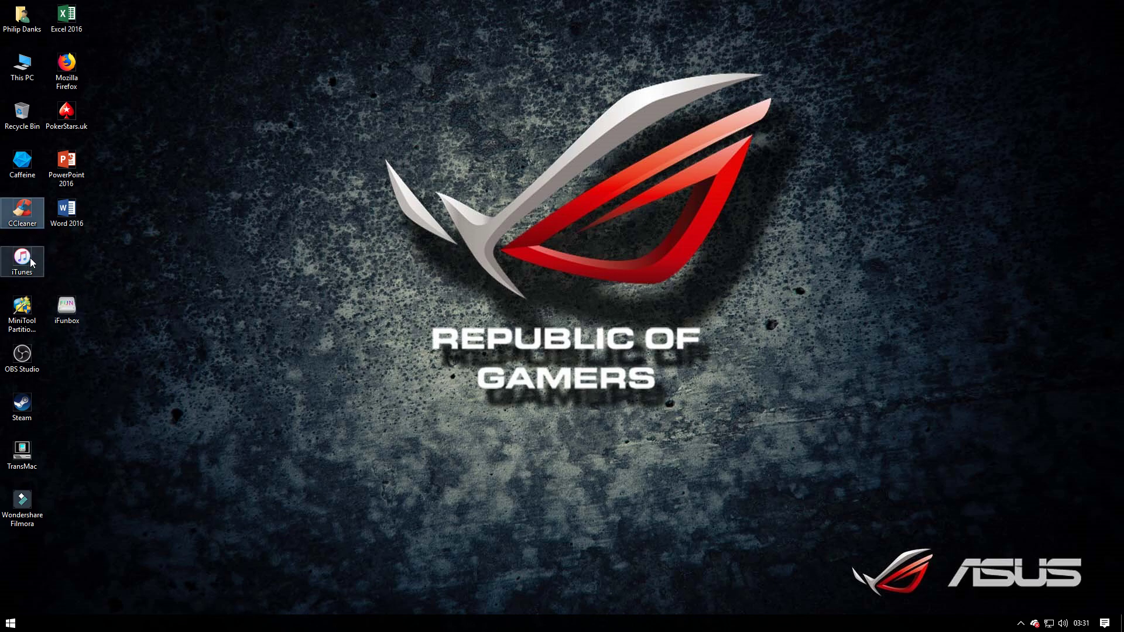
pyautogui.moveTo(54, 542); pyautogui.dragTo(23, 260)
pyautogui.click(99, 269)
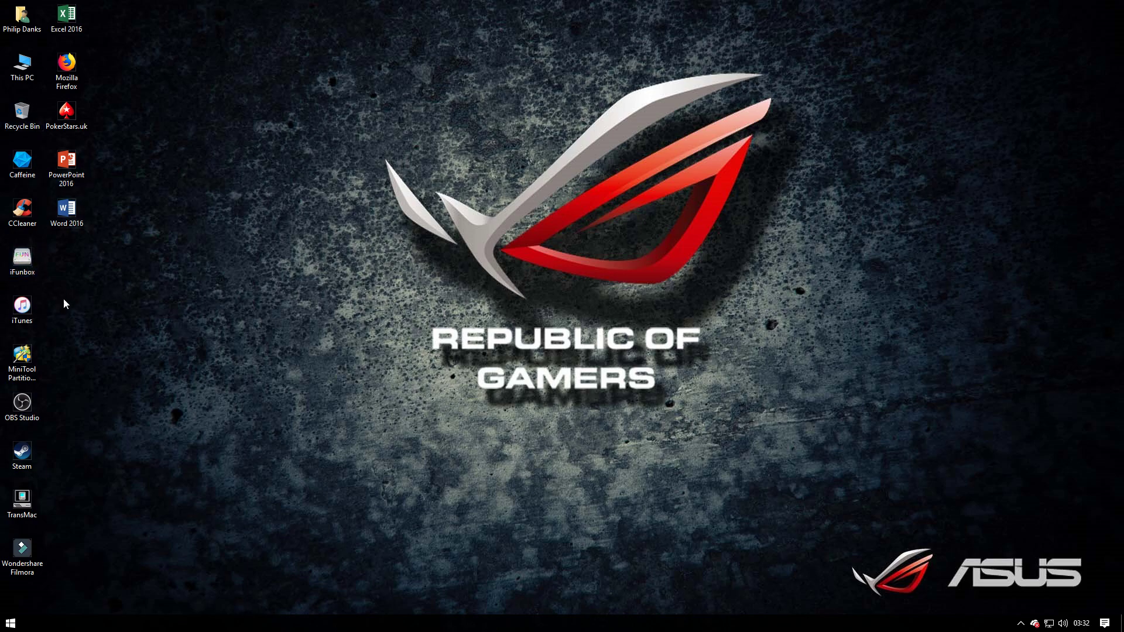
# Refresh the desktop and re-sort its icons, returning Caffeine to the column's bottom.
pyautogui.rightClick(109, 273)
pyautogui.click(160, 300)
pyautogui.rightClick(160, 278)
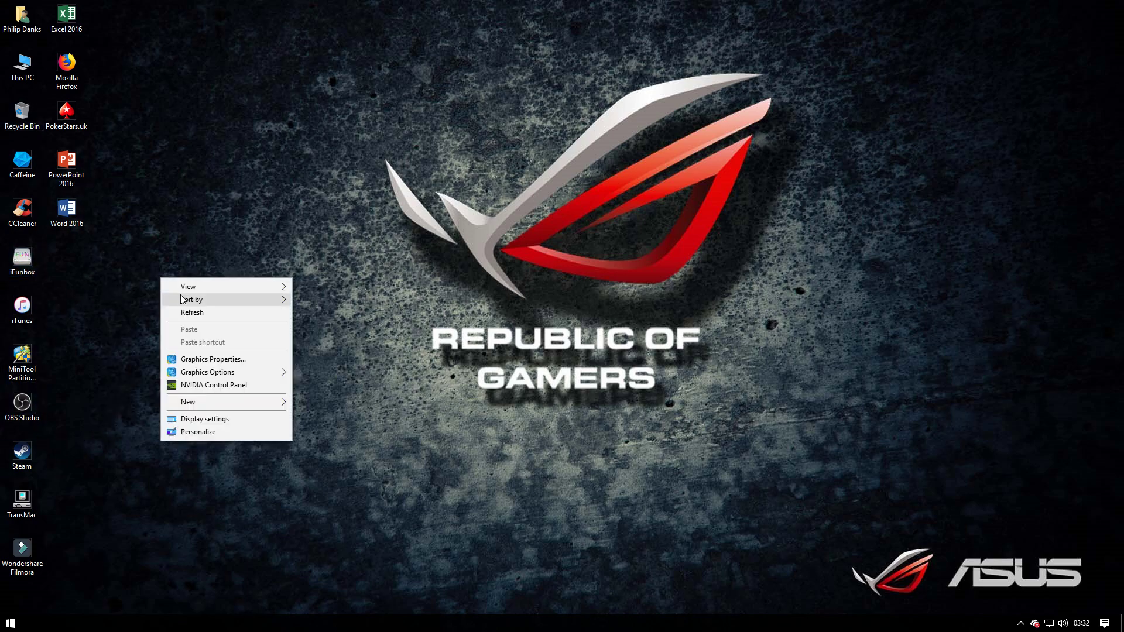
pyautogui.click(316, 300)
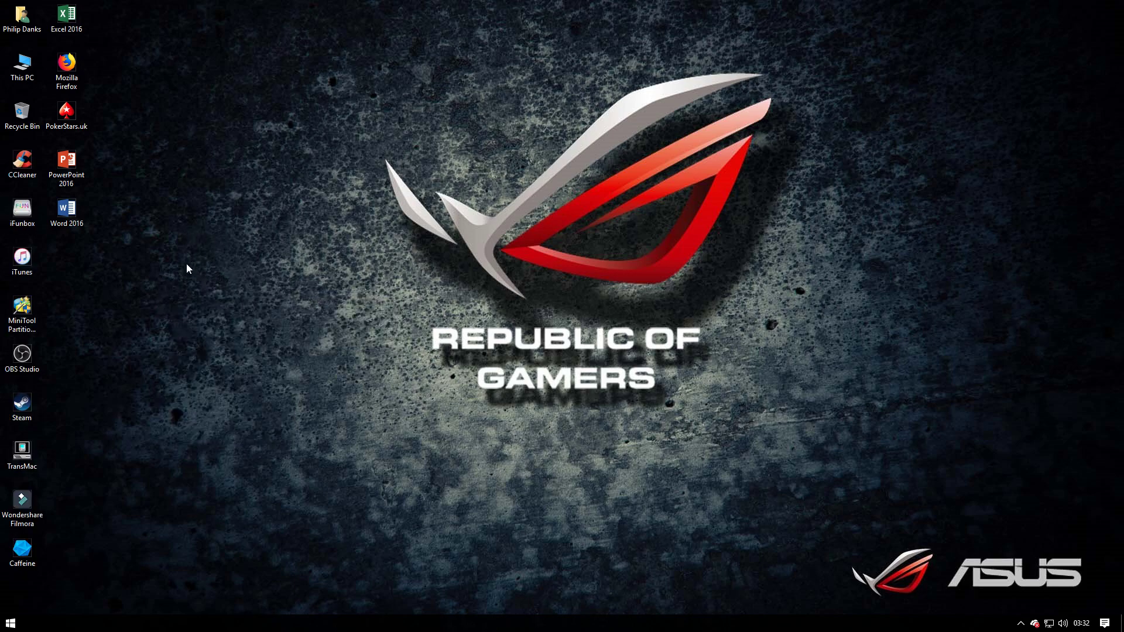
# Check the desktop's Sort by choices and dismiss them without changing anything.
pyautogui.rightClick(259, 320)
pyautogui.moveTo(345, 332)
pyautogui.click(174, 286)
pyautogui.moveTo(94, 1); pyautogui.dragTo(118, 256)
# Bring up the Run prompt with %public% and the user's home folder window.
pyautogui.press('super+r')
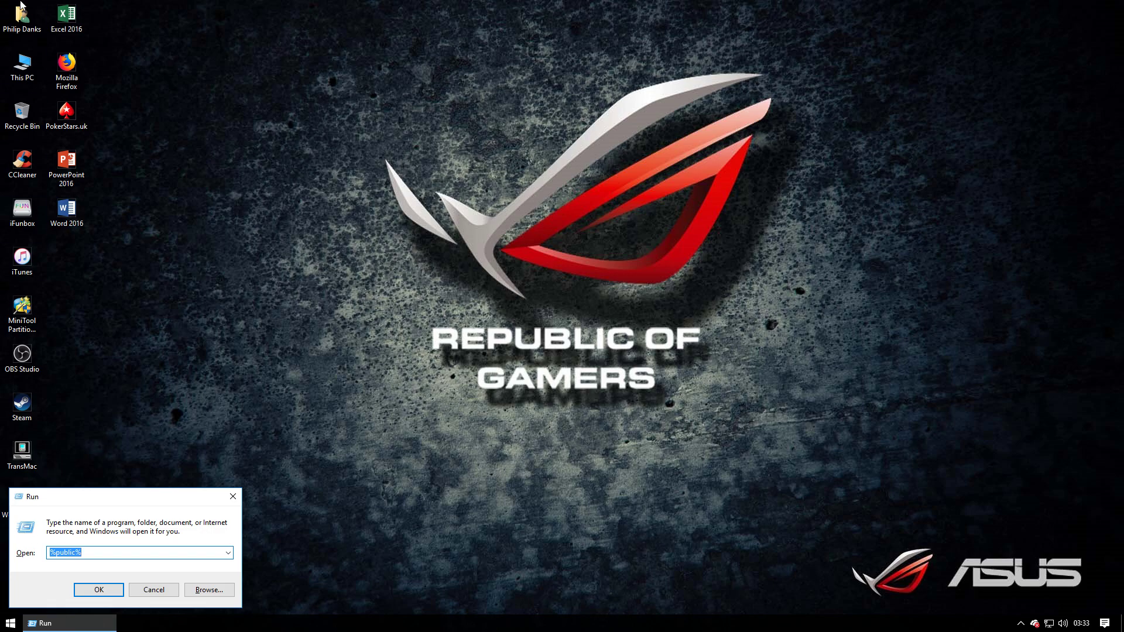
pyautogui.doubleClick(21, 18)
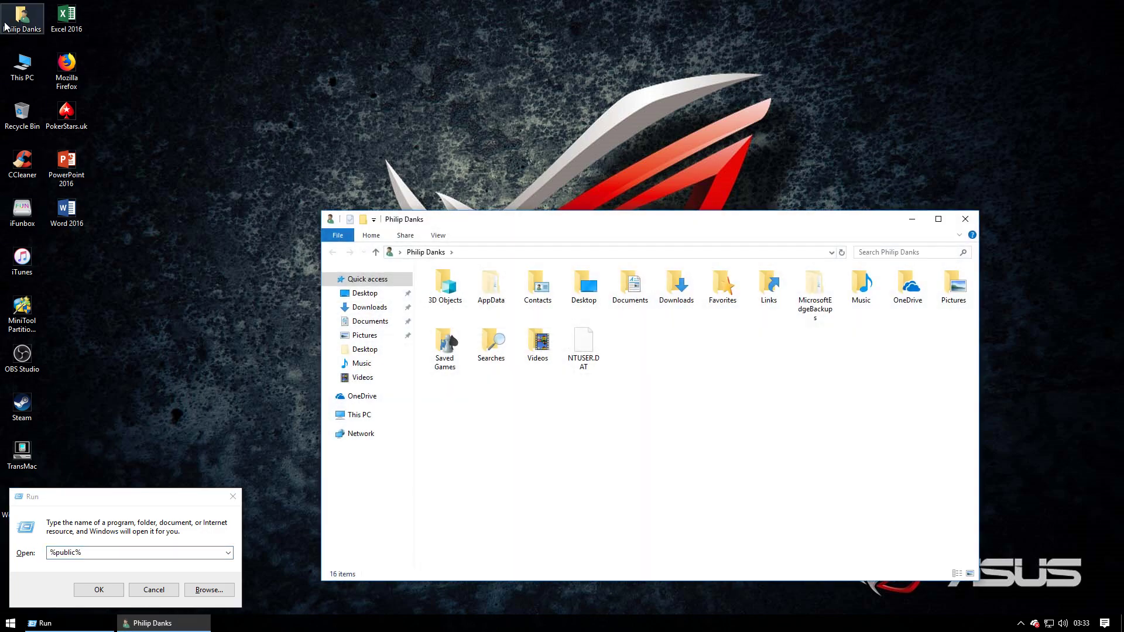
pyautogui.click(29, 17)
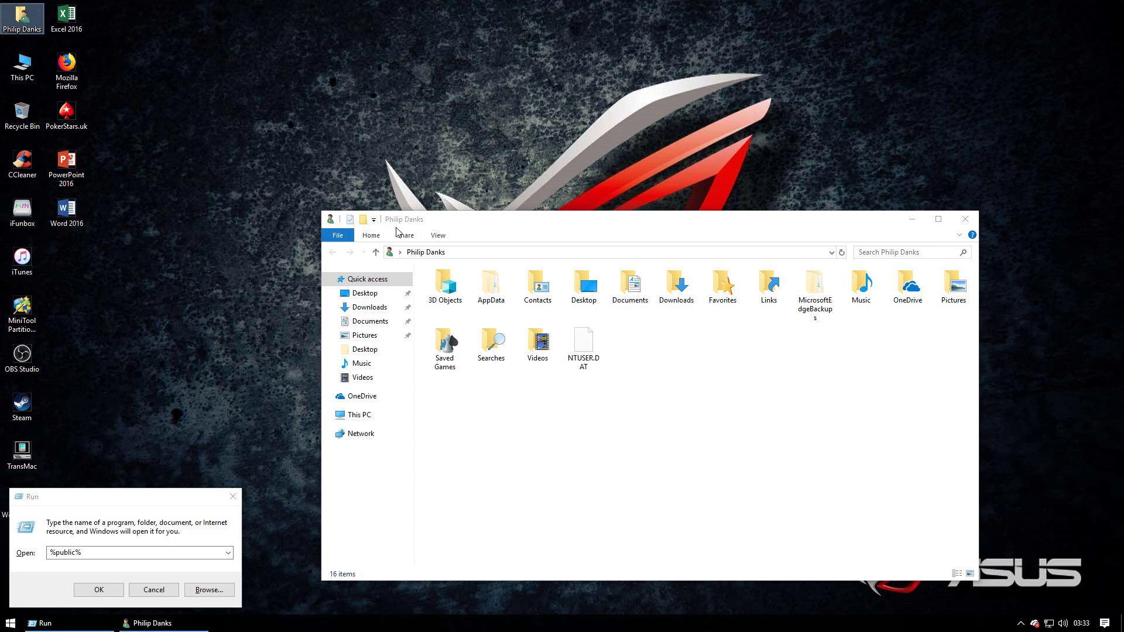
pyautogui.click(477, 227)
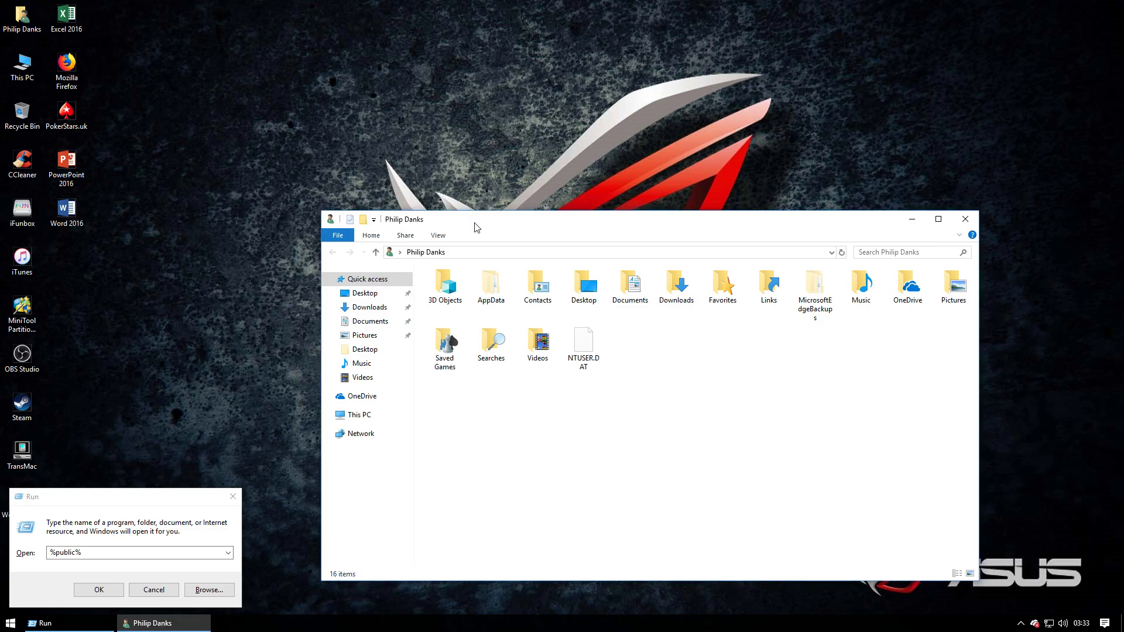
# Go to C:\Users\Public\Desktop in the address bar, then run %public% to open Public.
pyautogui.click(472, 252)
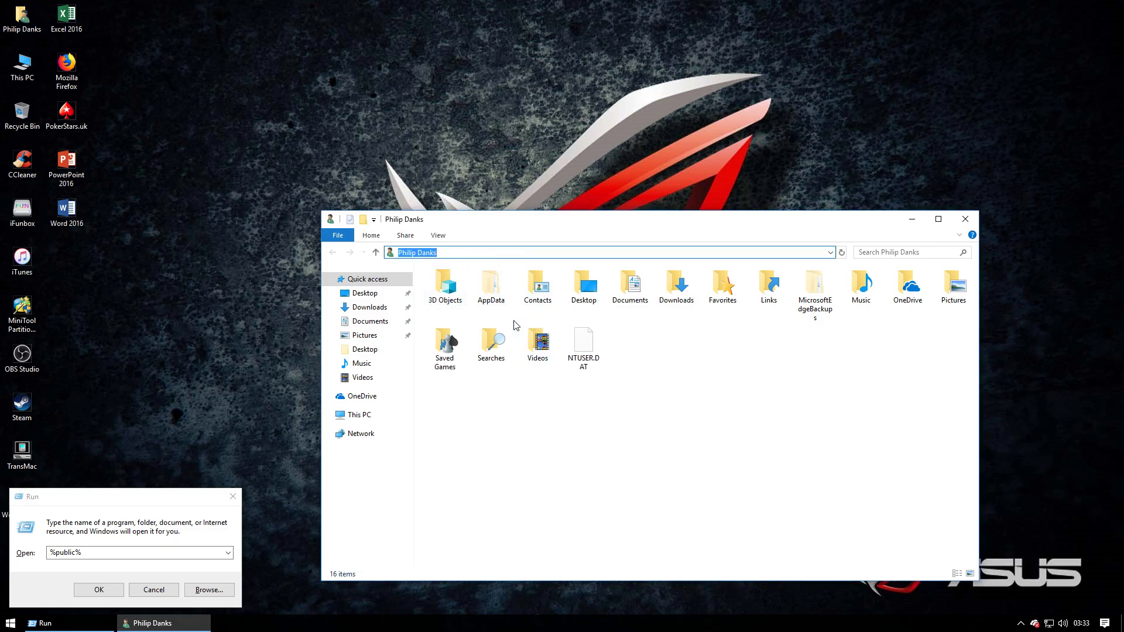
pyautogui.write('C:')
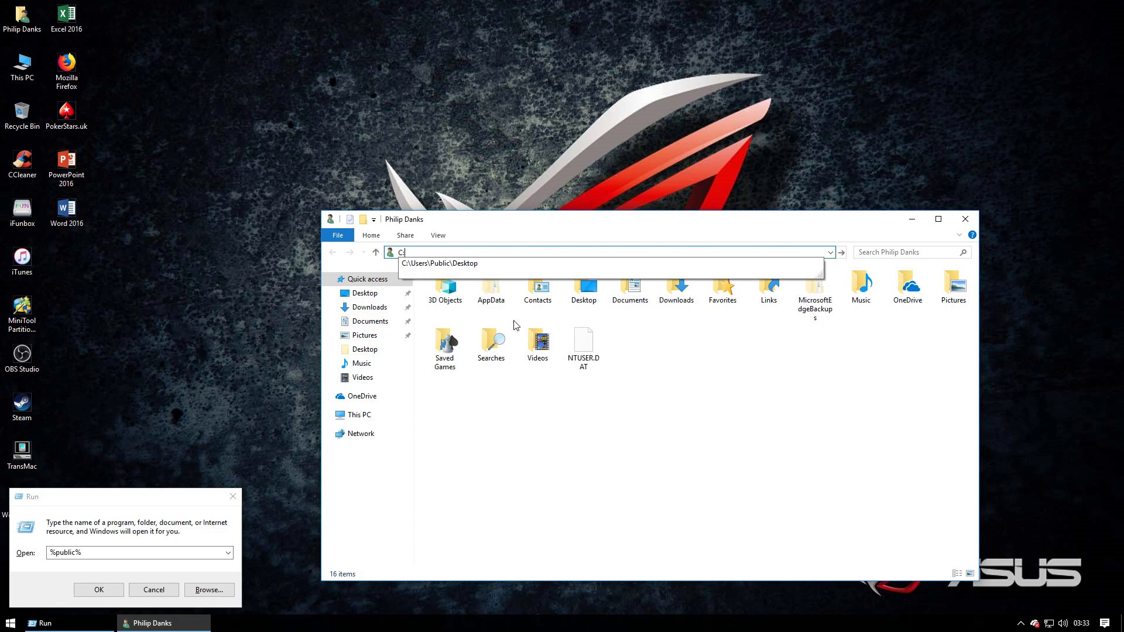
pyautogui.write('\\')
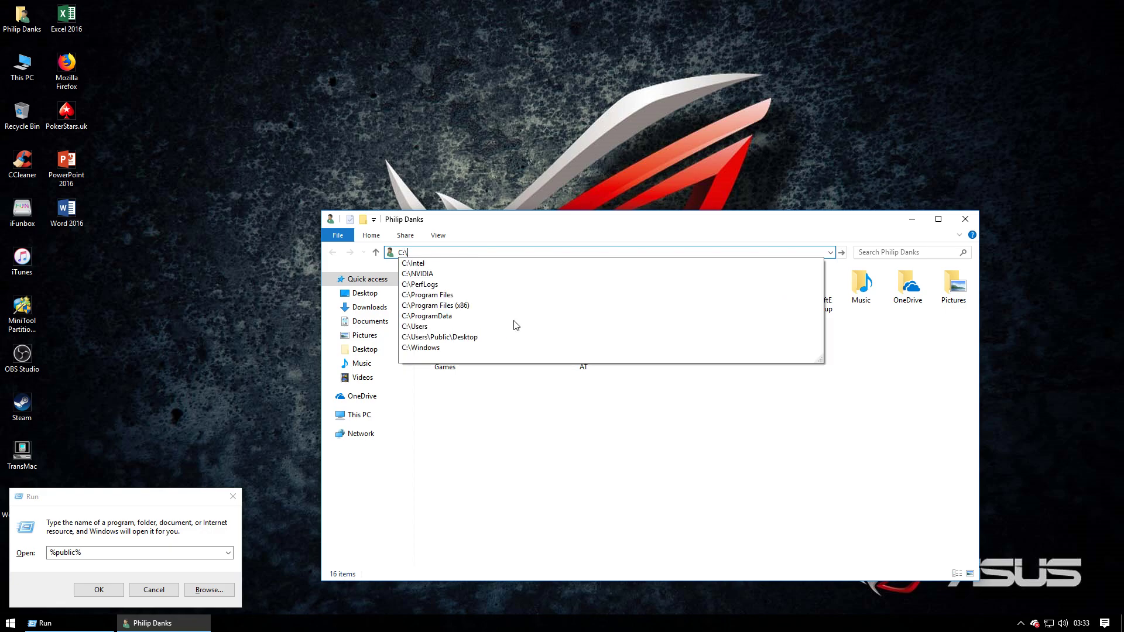
pyautogui.write('Users')
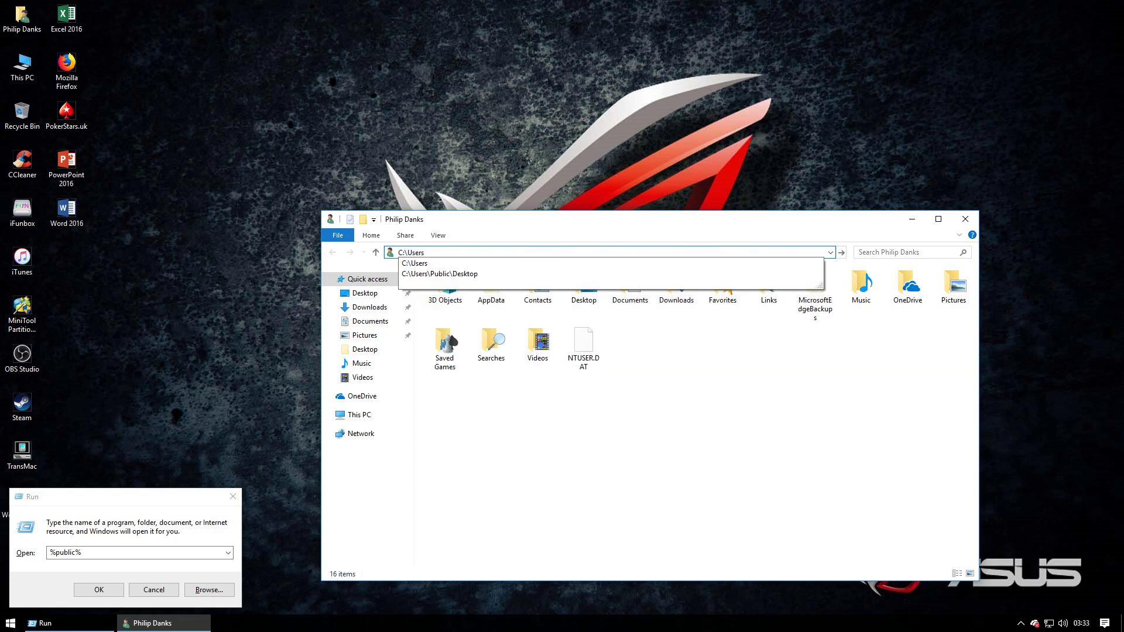
pyautogui.write('\\Public\\')
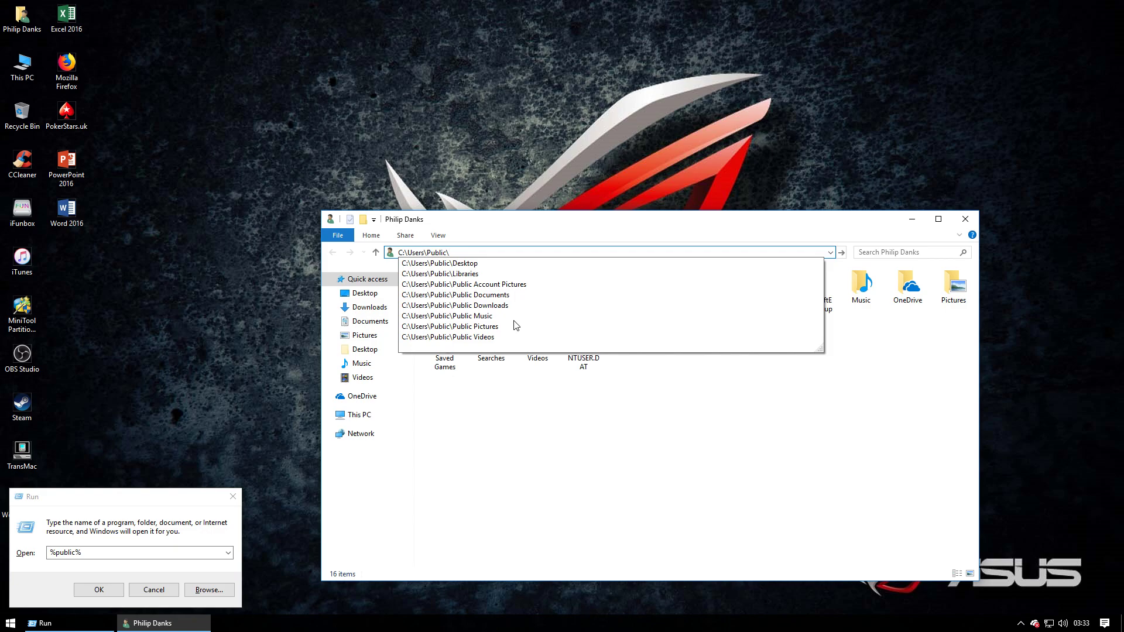
pyautogui.write('Desktop')
pyautogui.press('Return')
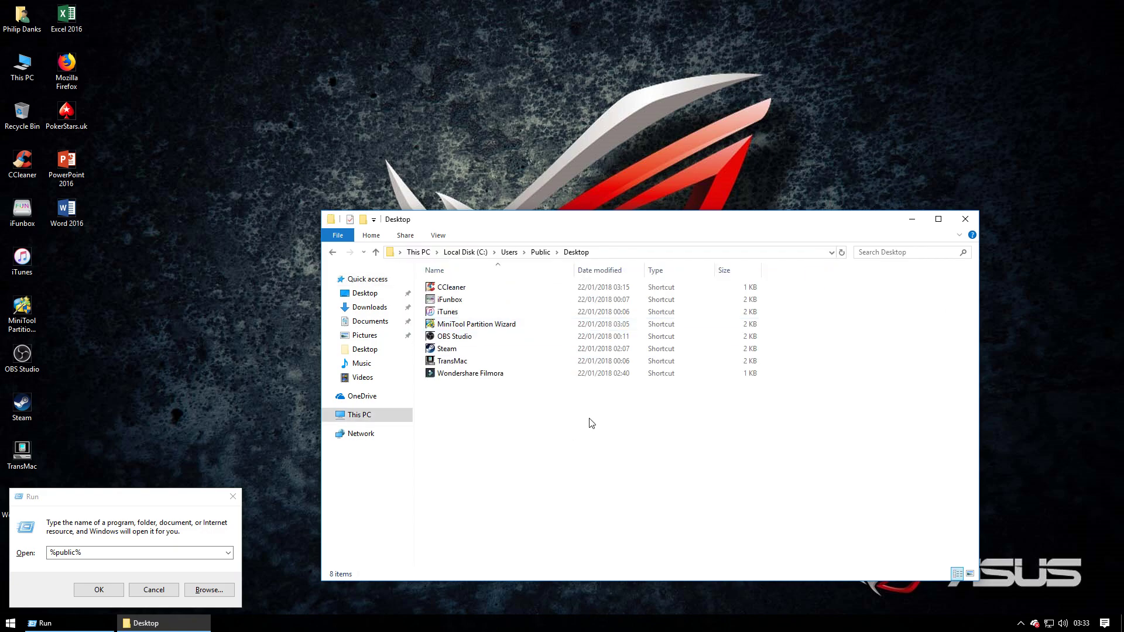
pyautogui.click(157, 506)
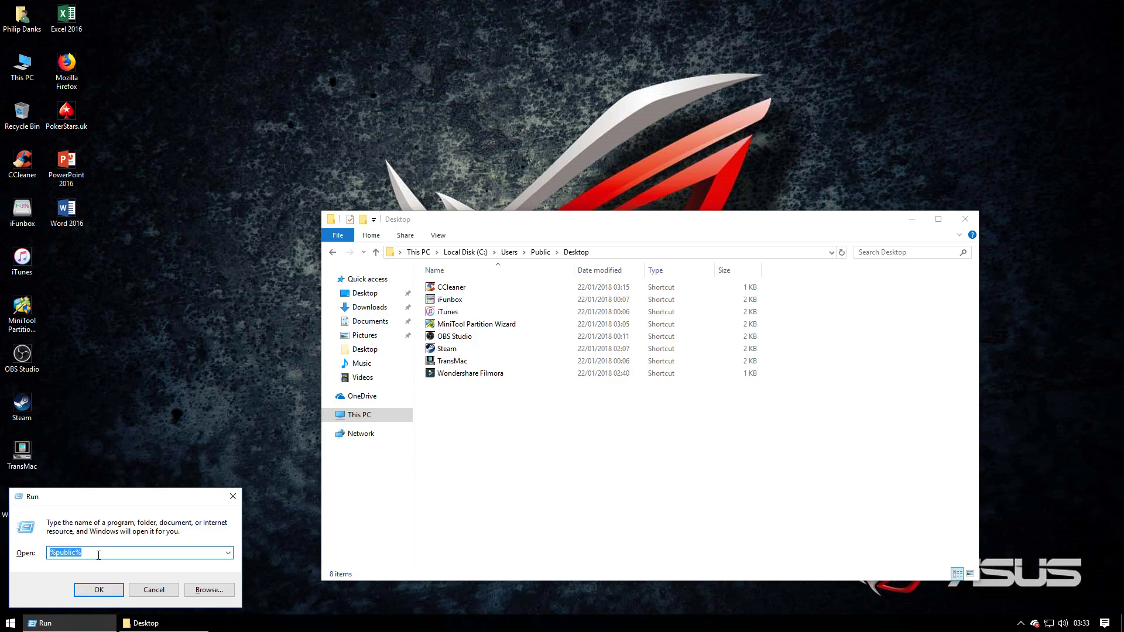
pyautogui.click(99, 591)
# Show hidden items in Public, open its Desktop folder, and close the duplicate Explorer window.
pyautogui.moveTo(523, 454); pyautogui.dragTo(503, 284)
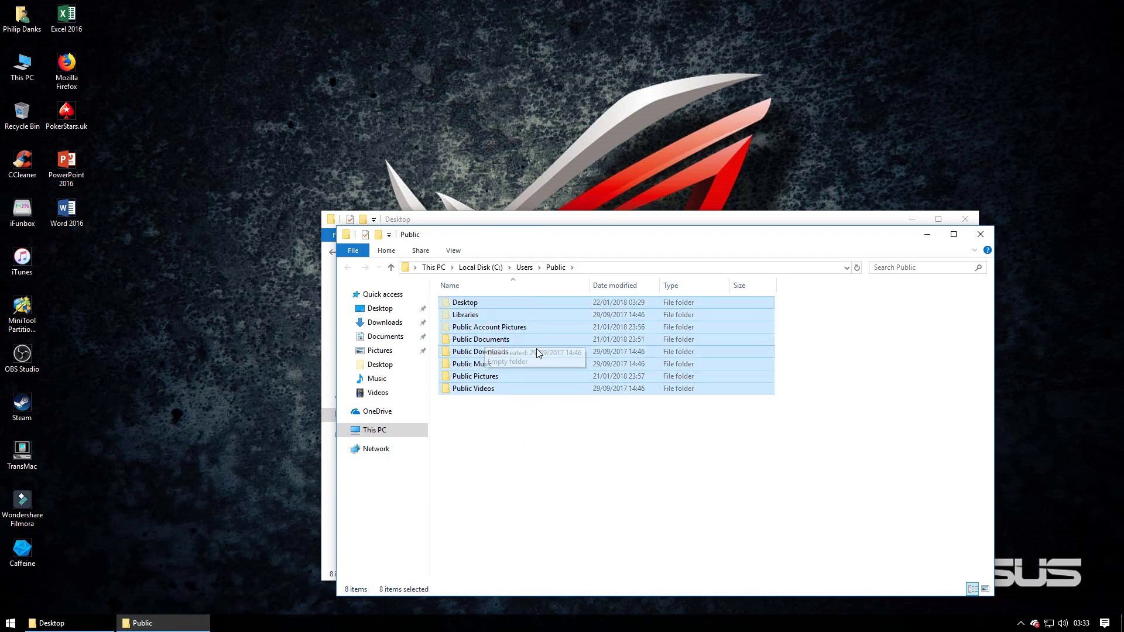
pyautogui.click(460, 257)
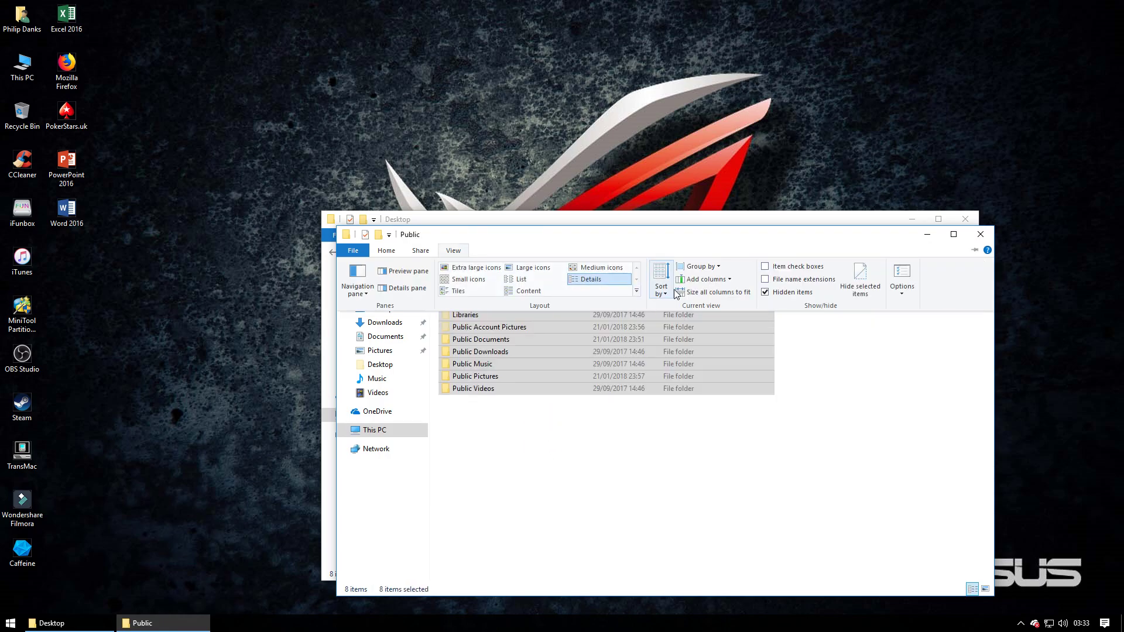
pyautogui.click(765, 294)
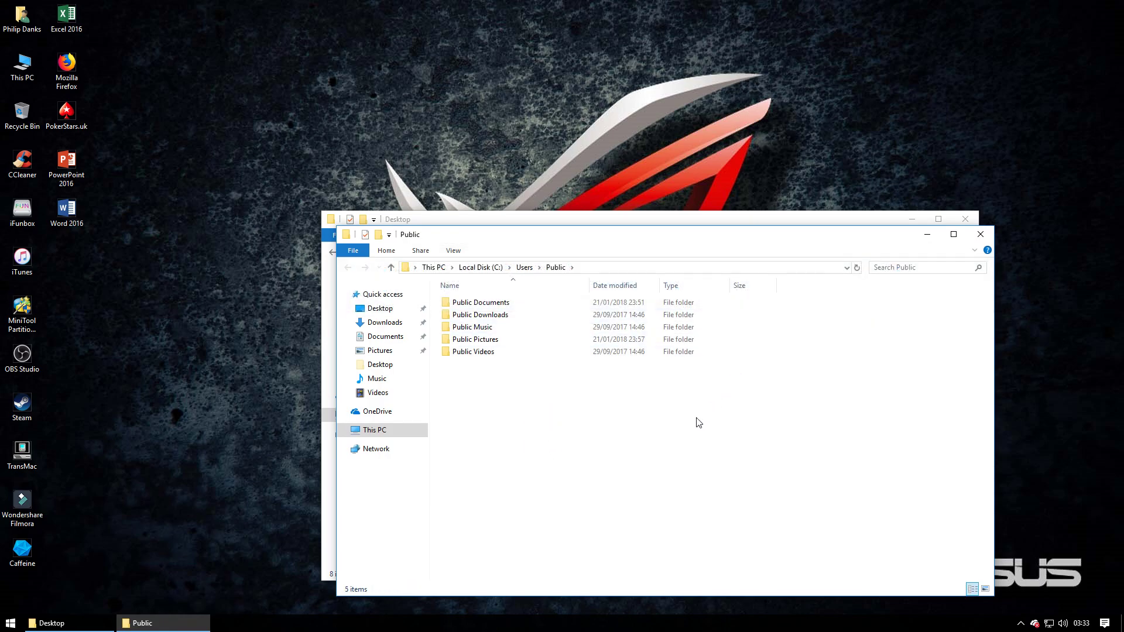
pyautogui.click(453, 253)
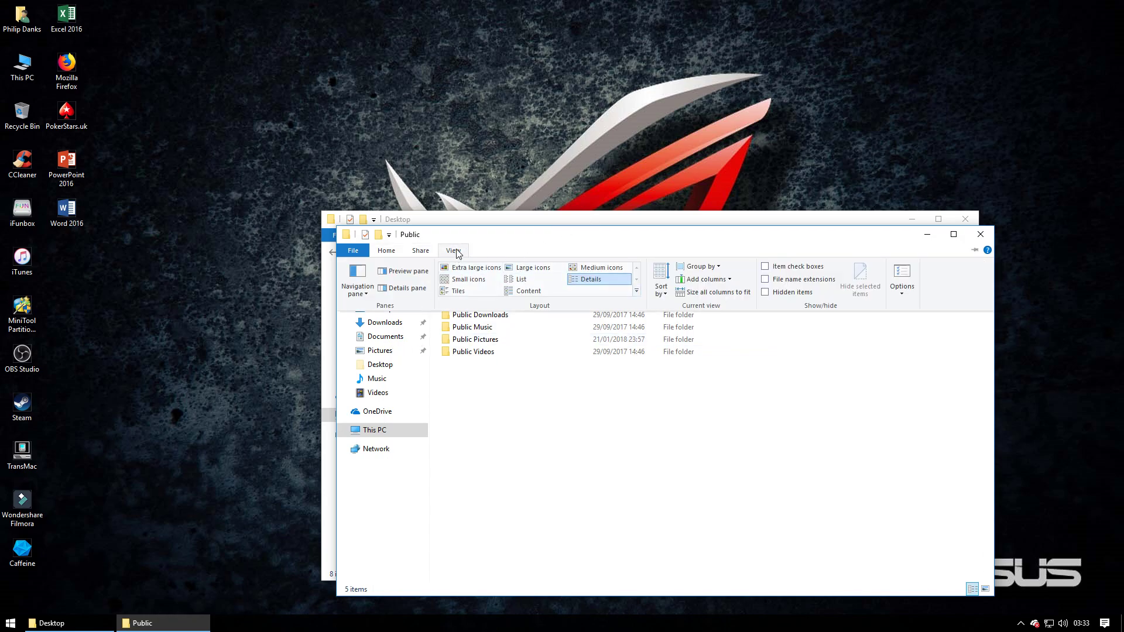
pyautogui.click(774, 294)
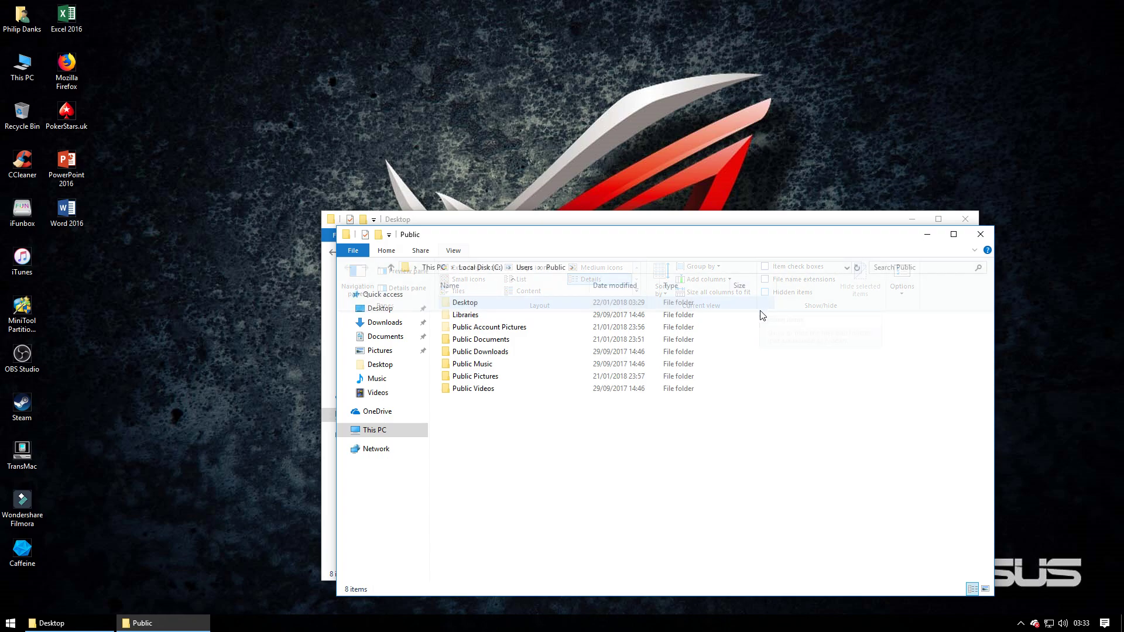
pyautogui.doubleClick(491, 304)
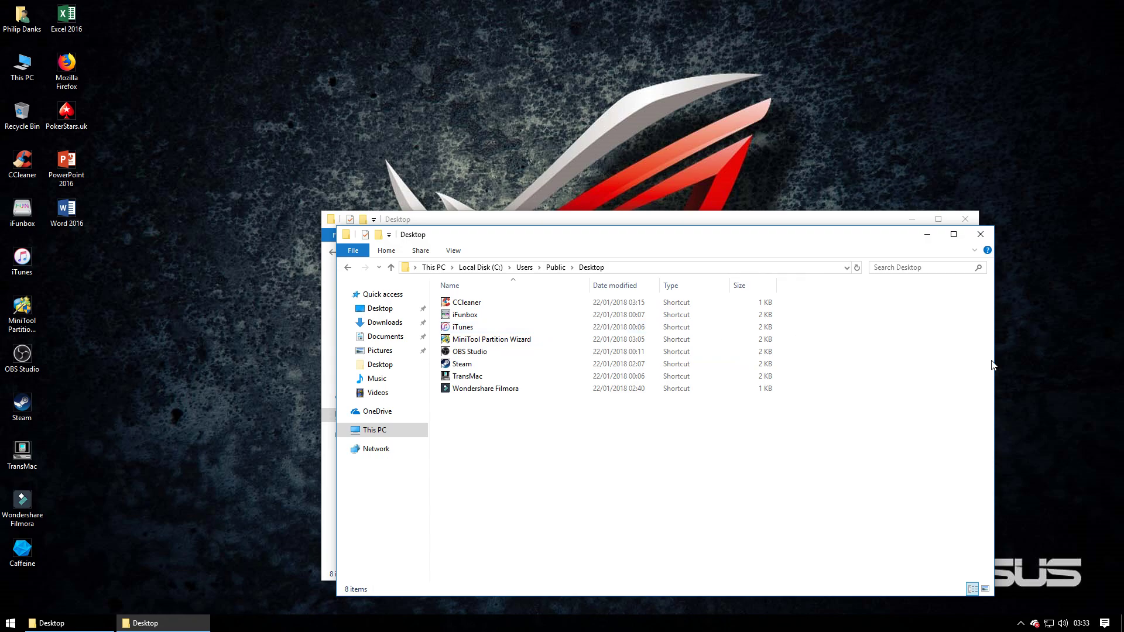
pyautogui.click(980, 234)
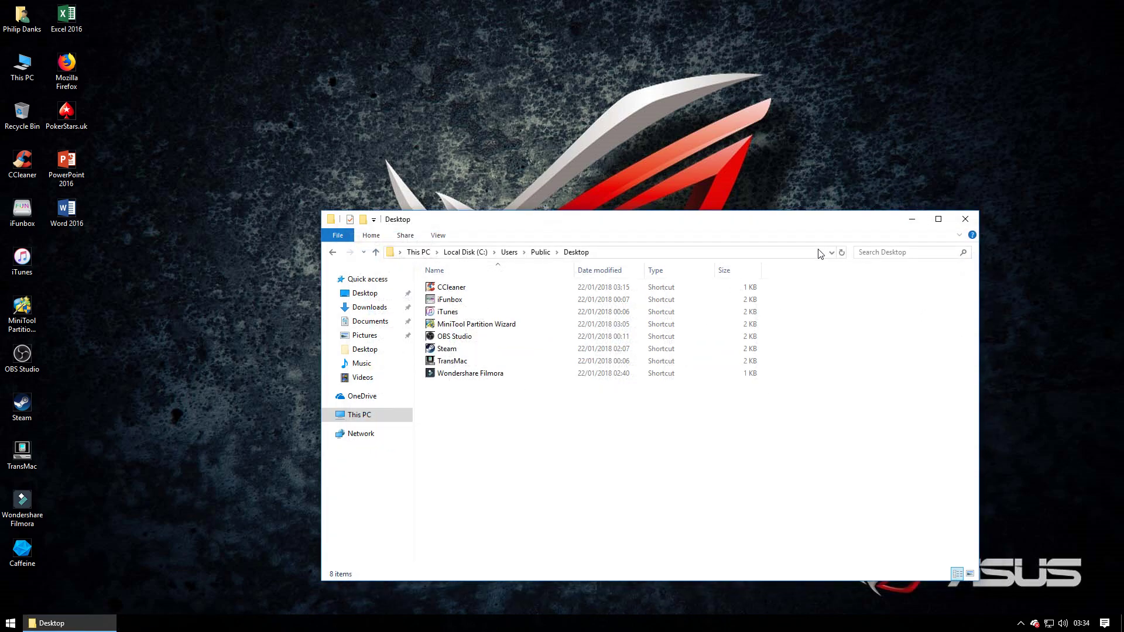
# Create a stray New folder in Public Desktop and delete it again.
pyautogui.hotkey('ctrl', 'a')
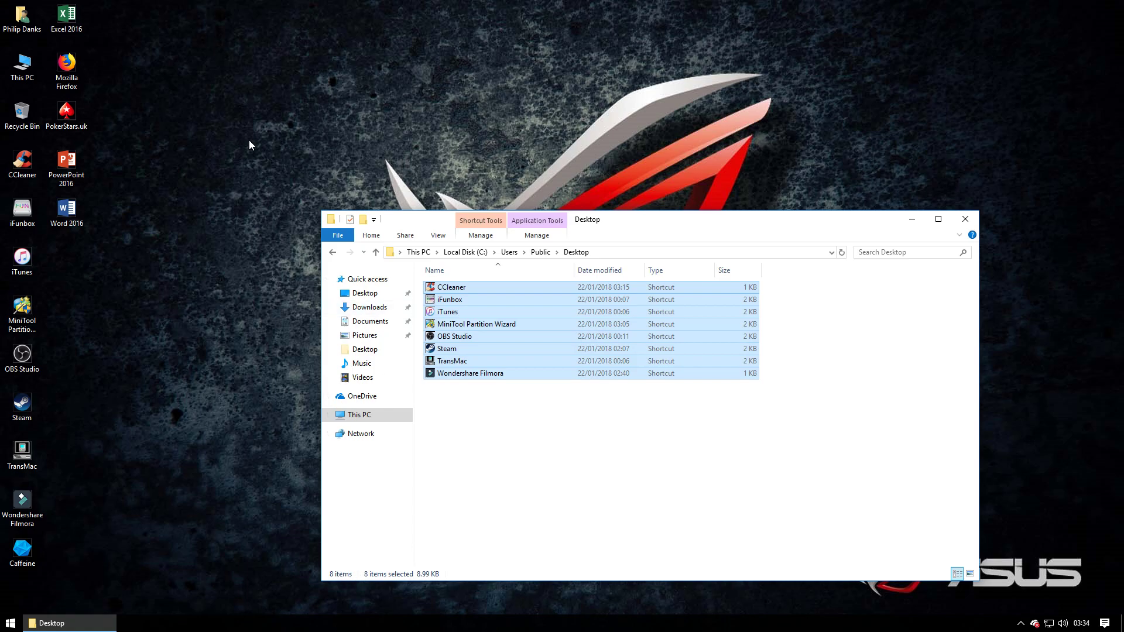
pyautogui.moveTo(1, 140); pyautogui.dragTo(74, 401)
pyautogui.rightClick(481, 464)
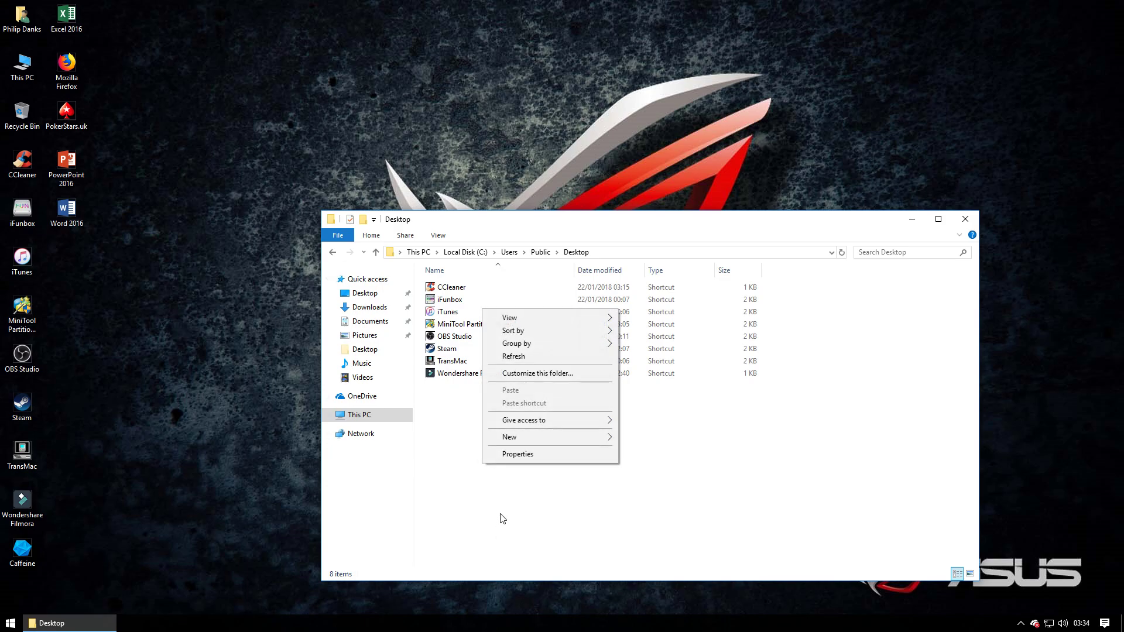
pyautogui.moveTo(519, 437)
pyautogui.click(677, 440)
pyautogui.click(527, 463)
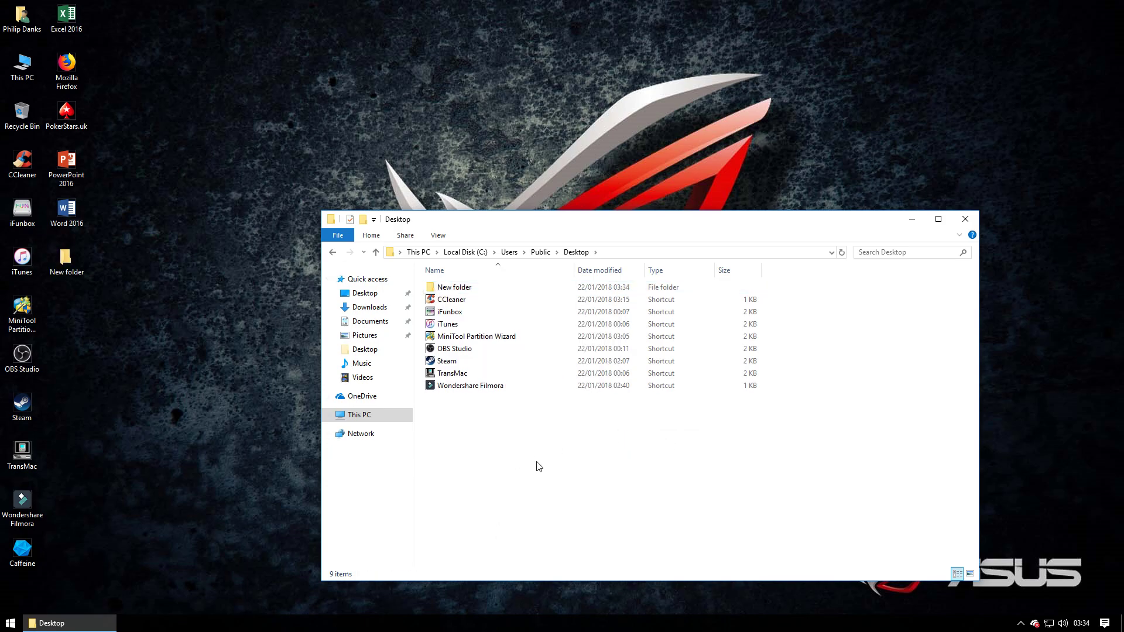
pyautogui.click(64, 266)
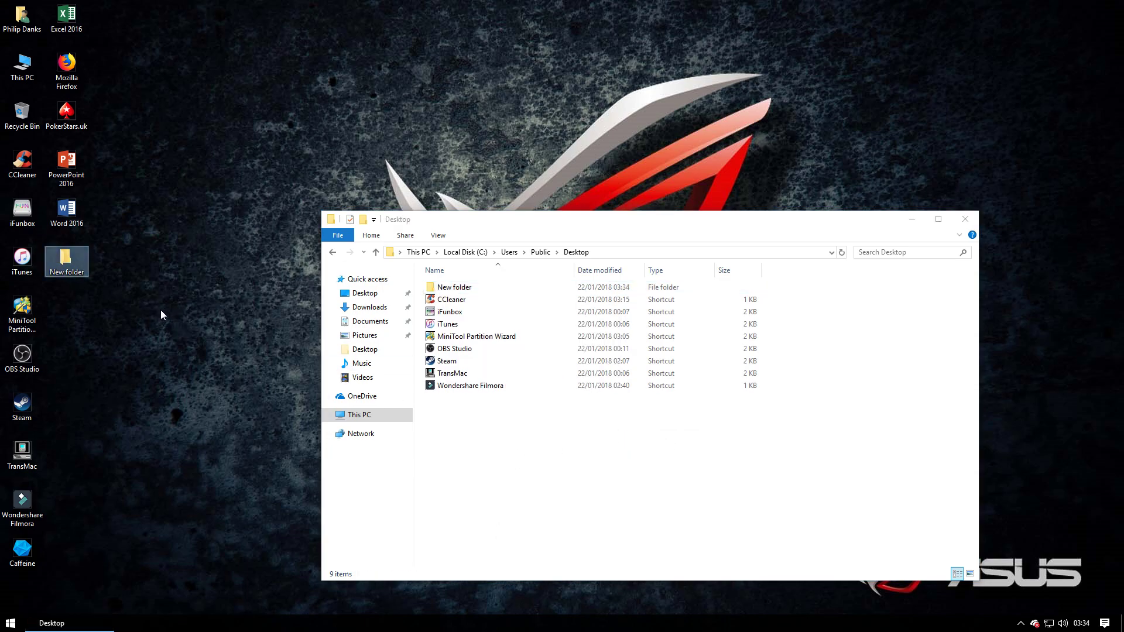
pyautogui.press('Delete')
pyautogui.click(504, 410)
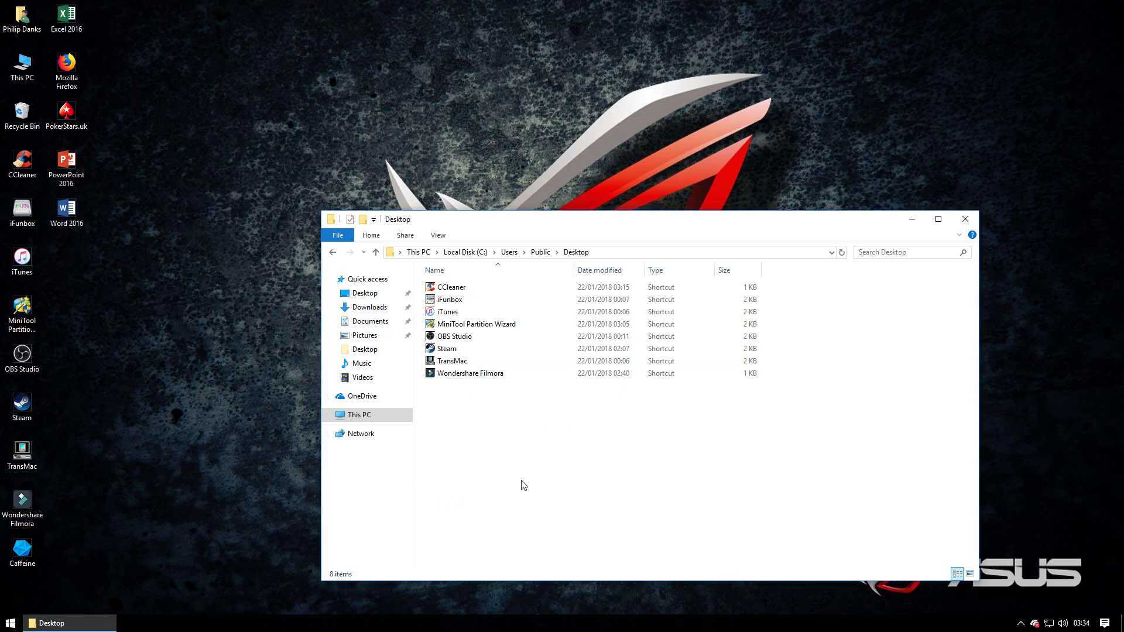
# Cut all eight Public Desktop shortcuts and switch to the user's own Desktop folder.
pyautogui.hotkey('ctrl', 'a')
pyautogui.rightClick(465, 288)
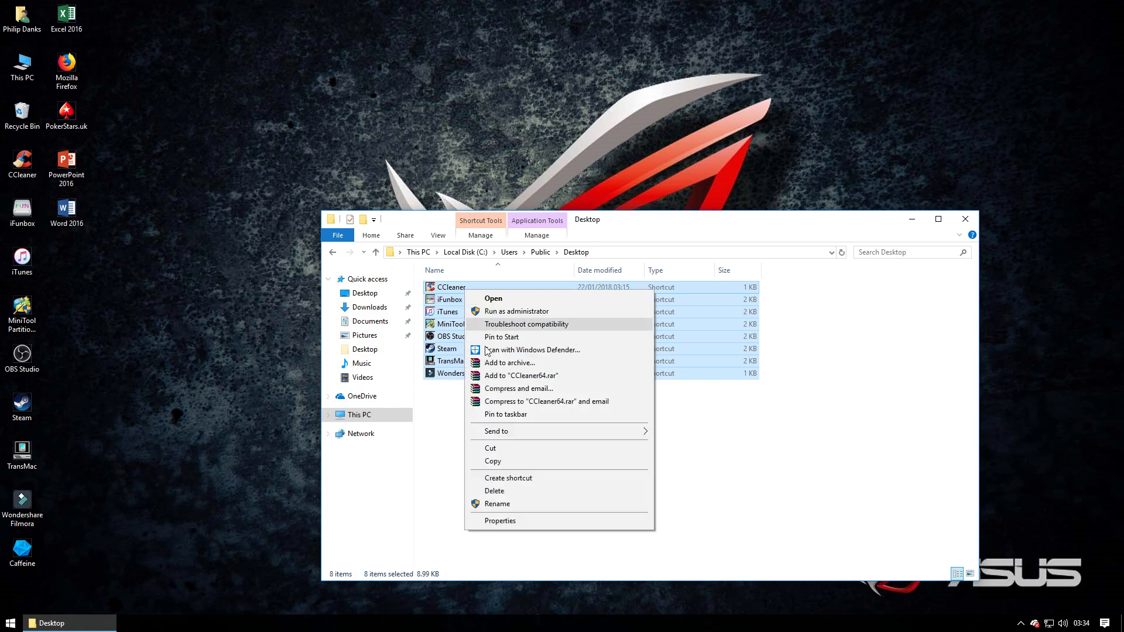
pyautogui.click(492, 448)
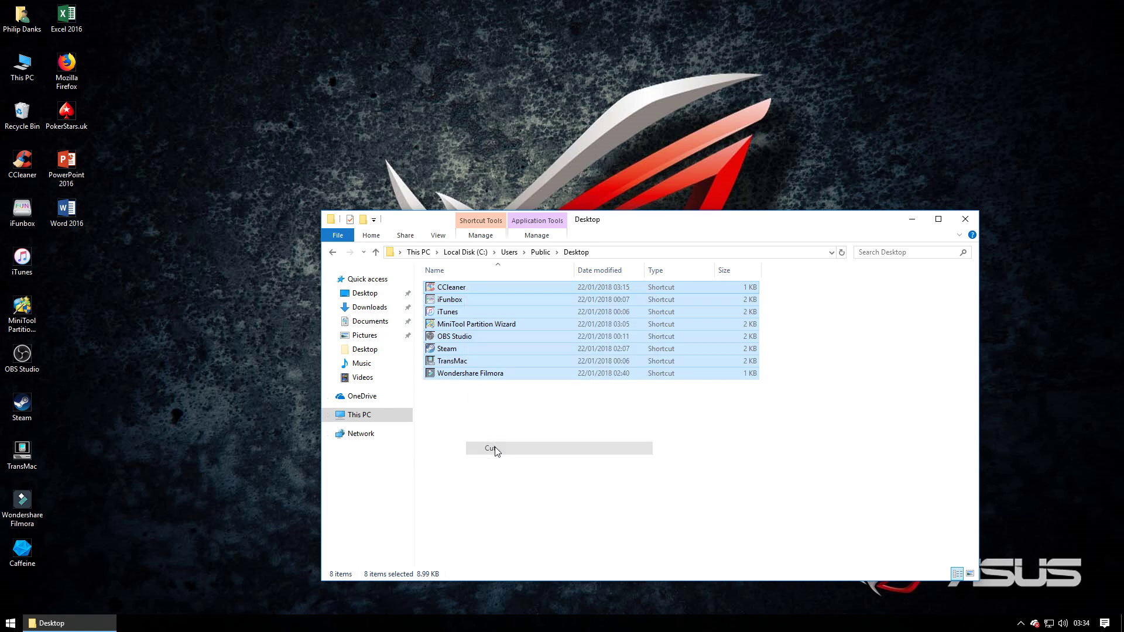
pyautogui.click(375, 295)
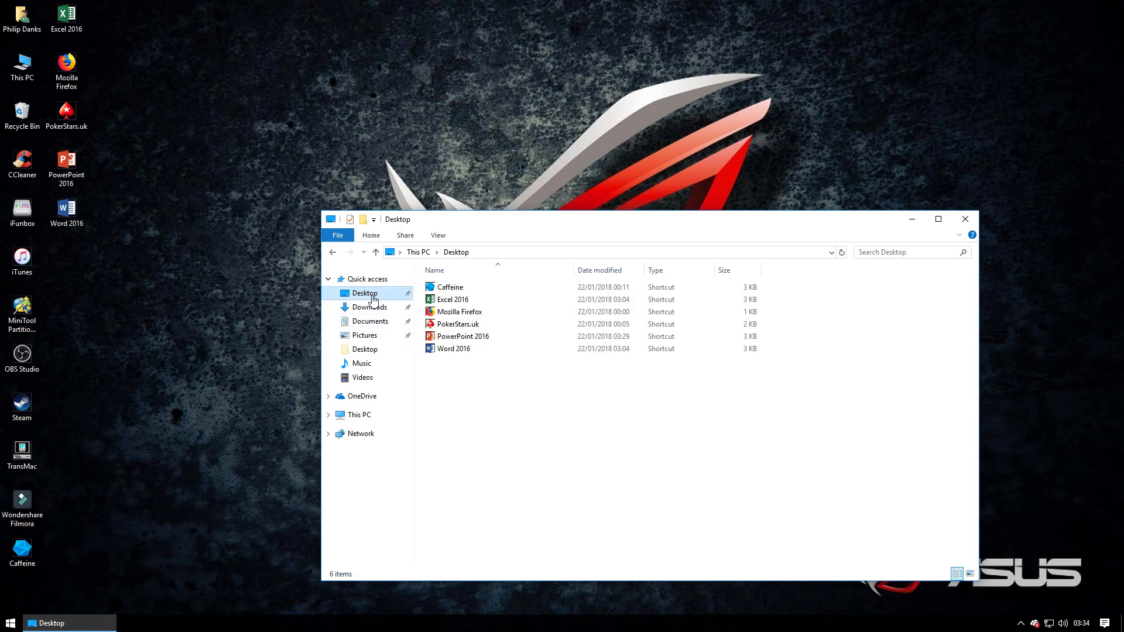
# Paste the eight shortcuts onto the desktop, bringing the user's Desktop folder to 14 items.
pyautogui.click(197, 221)
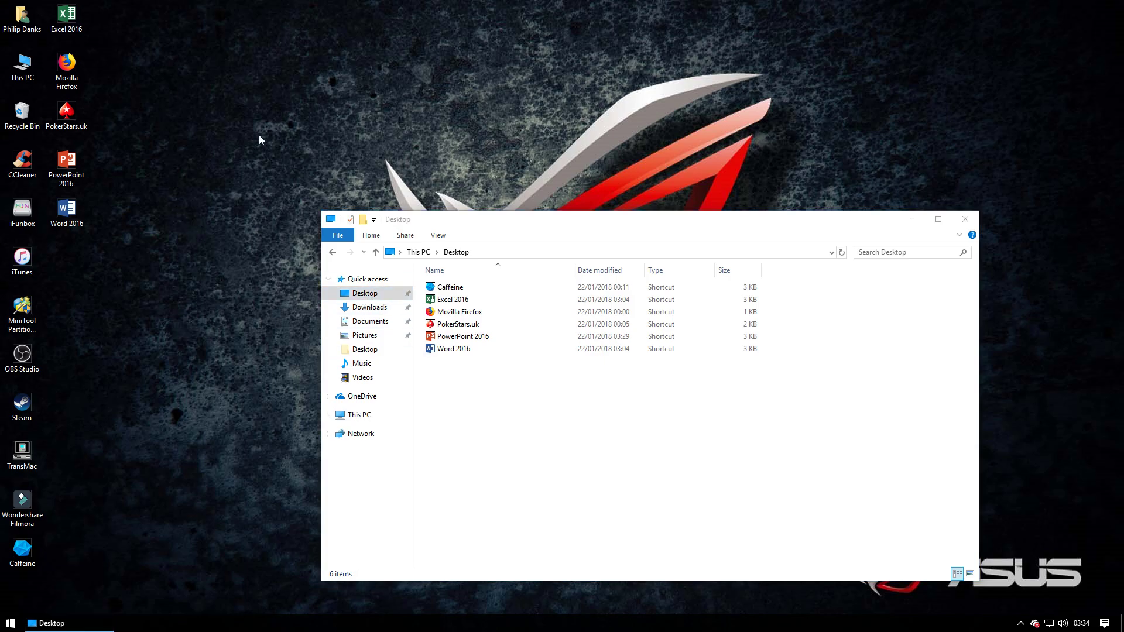
pyautogui.rightClick(199, 59)
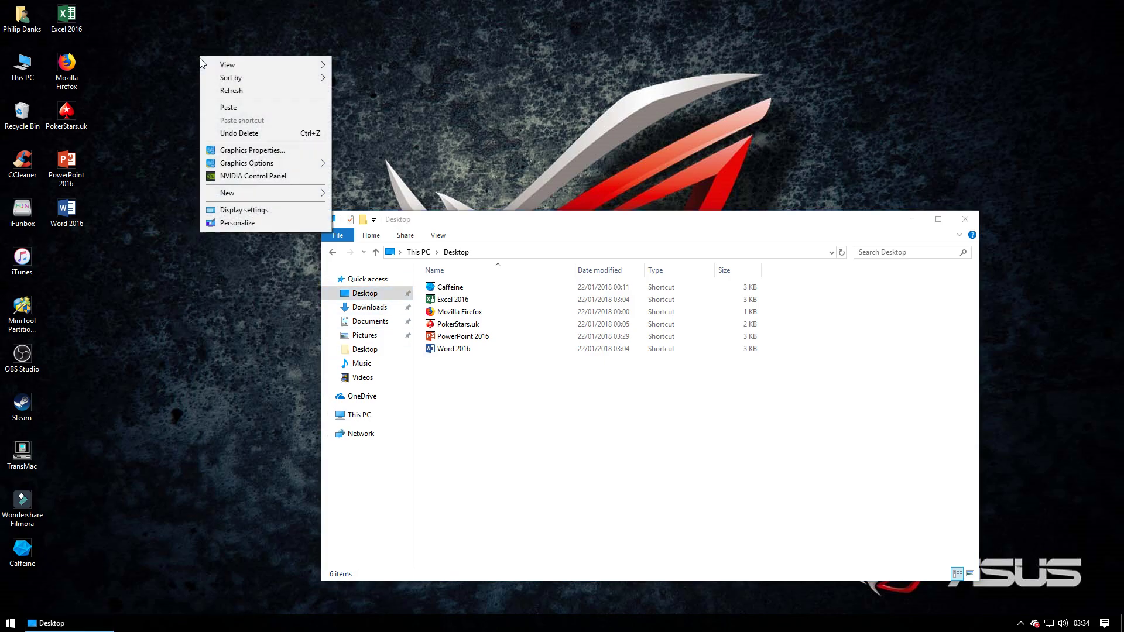
pyautogui.click(230, 107)
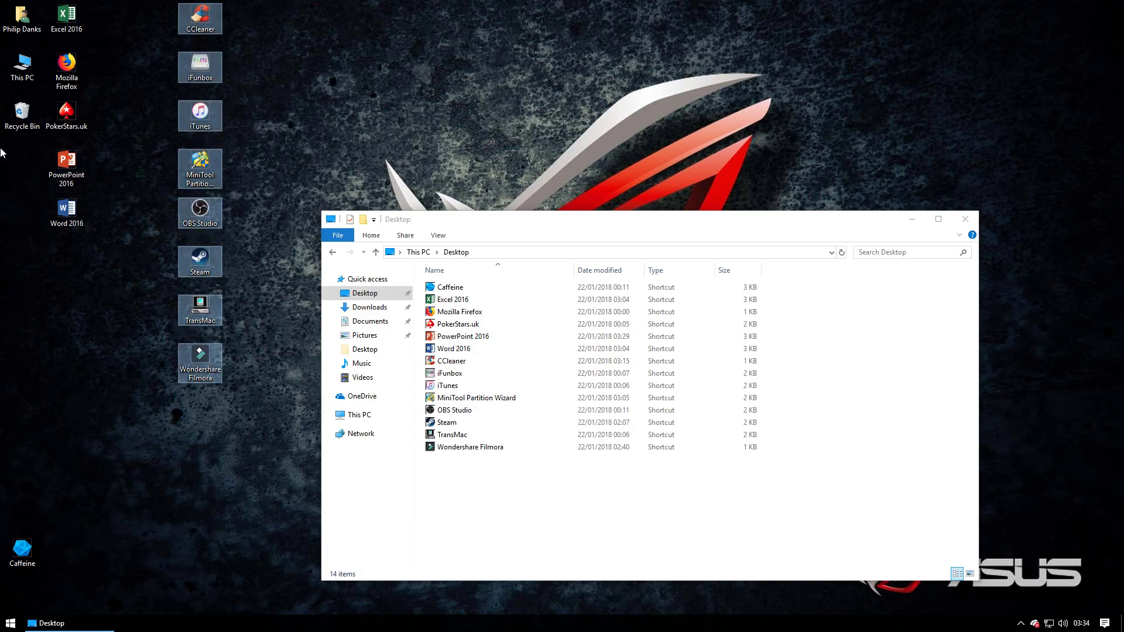
pyautogui.moveTo(0, 149); pyautogui.dragTo(15, 522)
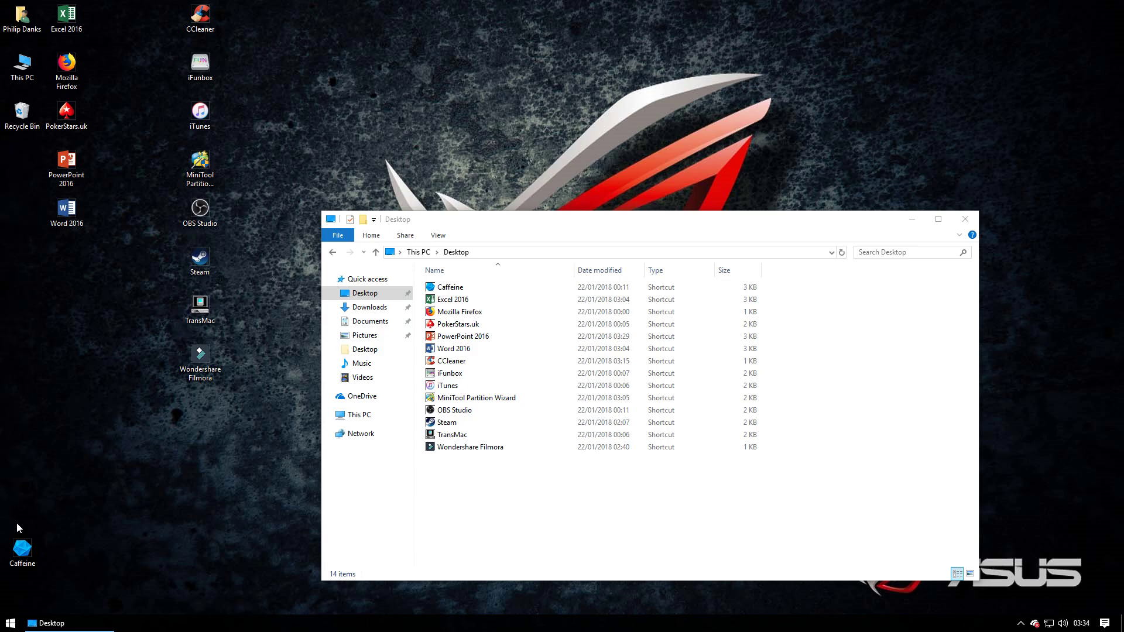
pyautogui.moveTo(168, 432); pyautogui.dragTo(250, 50)
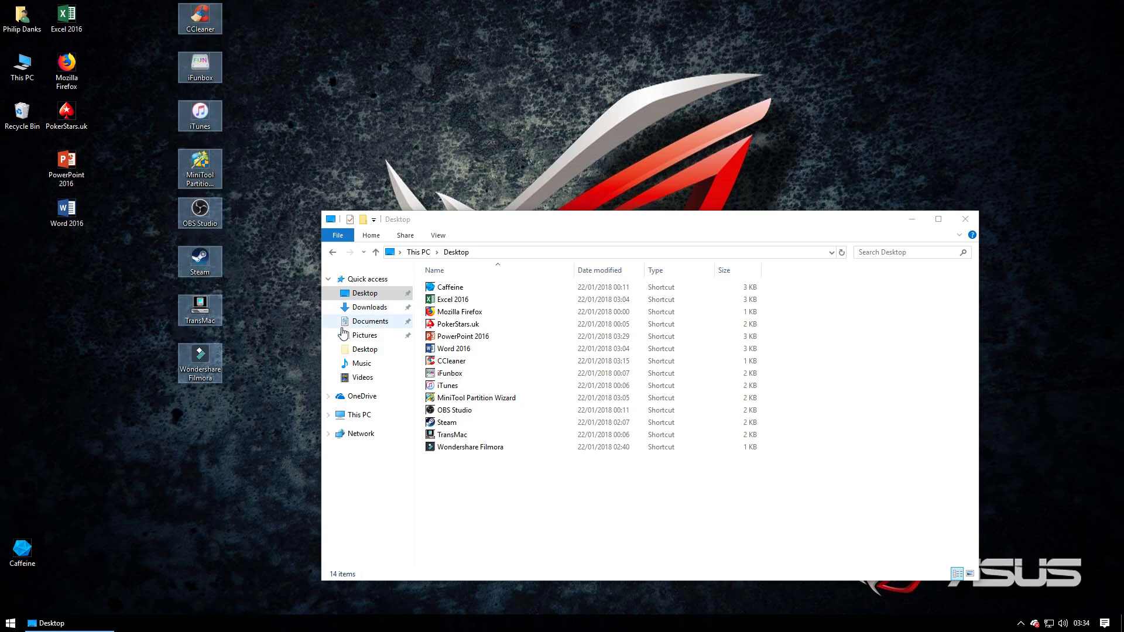
pyautogui.click(500, 519)
# Sort the desktop icons by name, Caffeine through Word 2016, and close the Explorer window.
pyautogui.rightClick(128, 151)
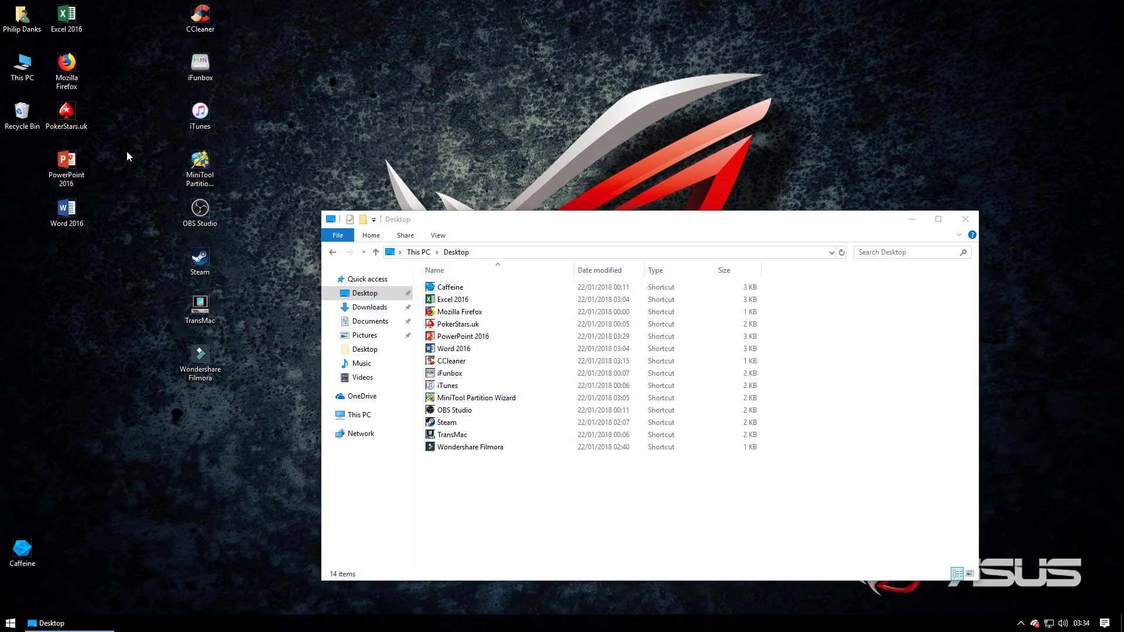
pyautogui.moveTo(147, 172)
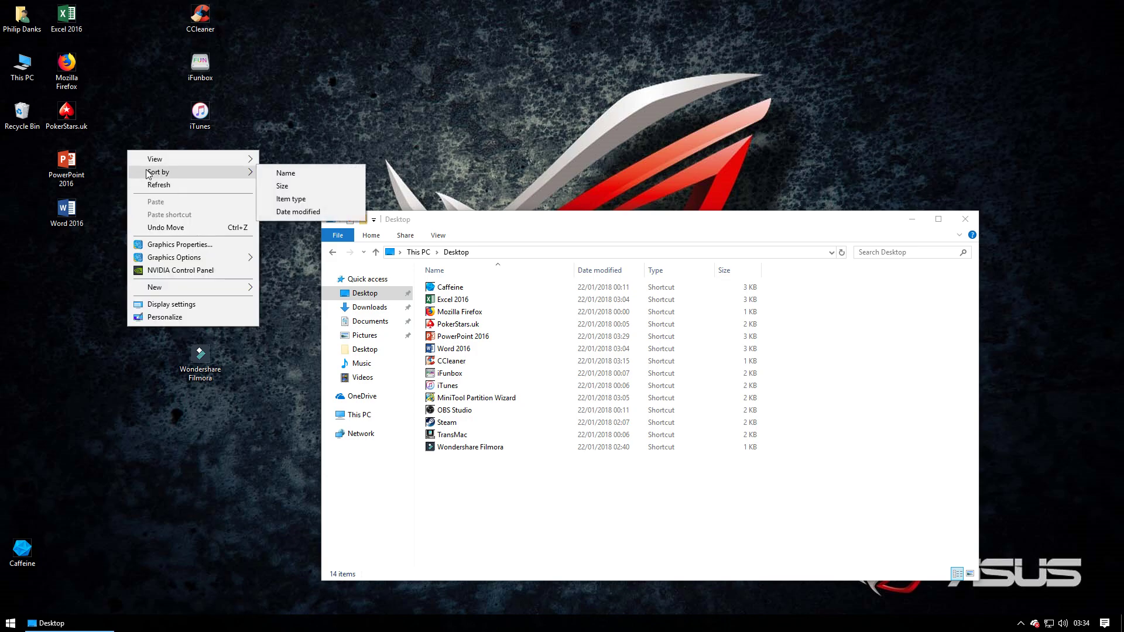
pyautogui.click(284, 173)
pyautogui.rightClick(166, 92)
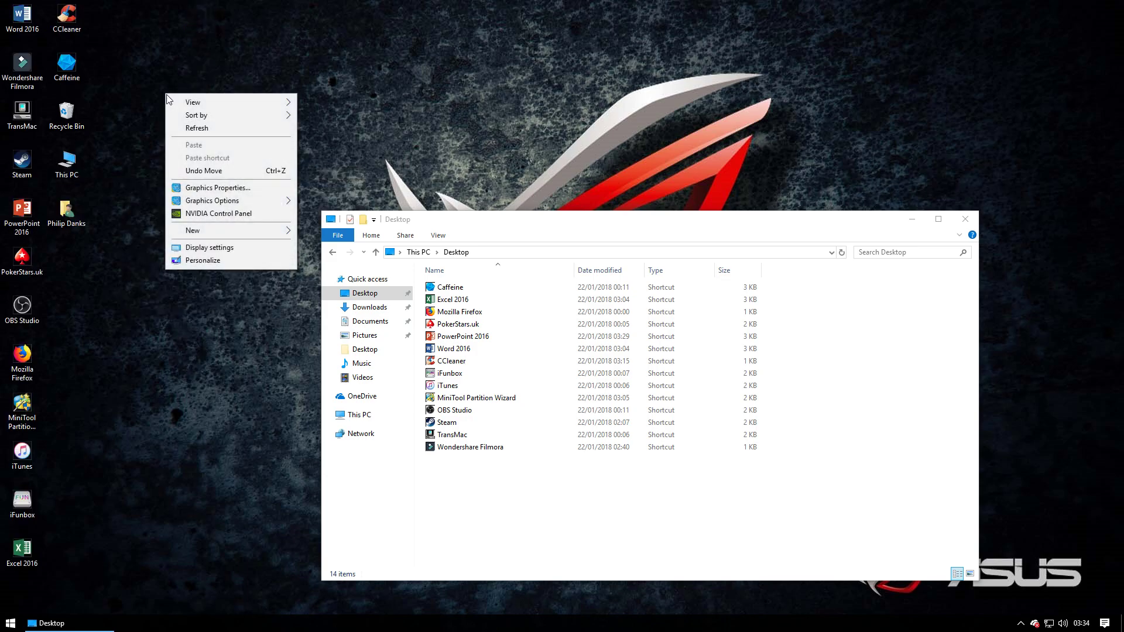
pyautogui.moveTo(196, 115)
pyautogui.click(331, 114)
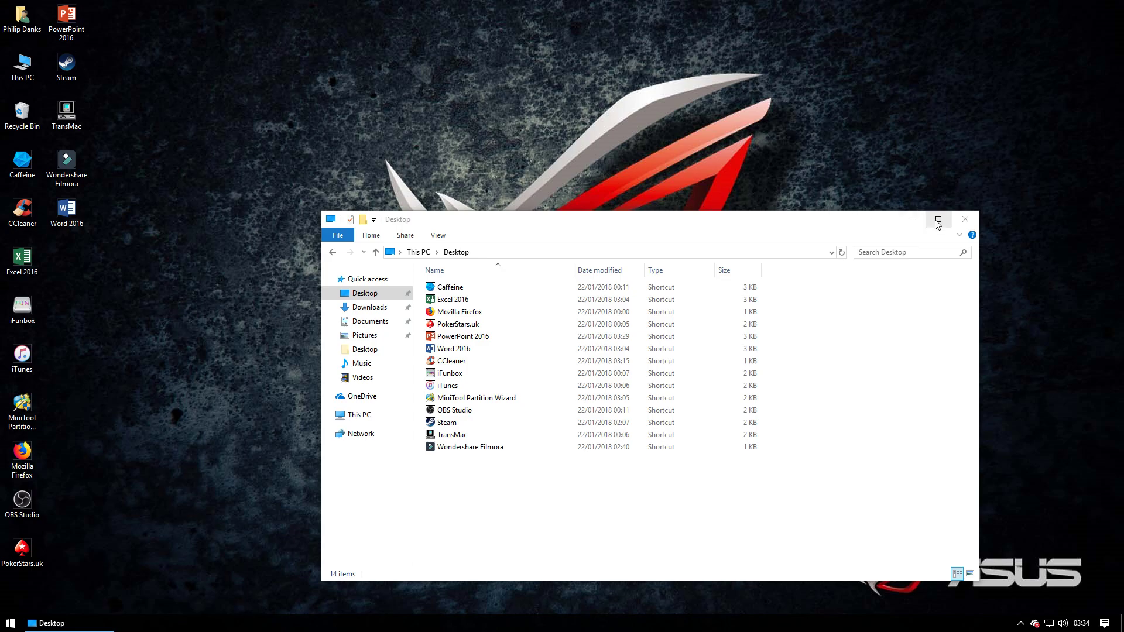
pyautogui.click(965, 219)
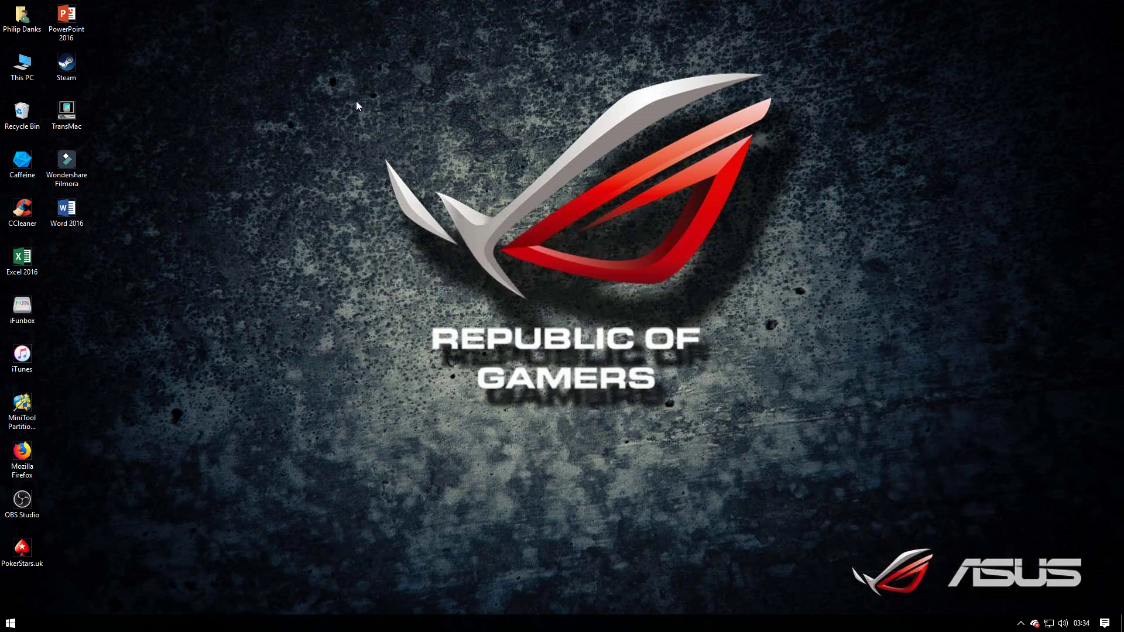